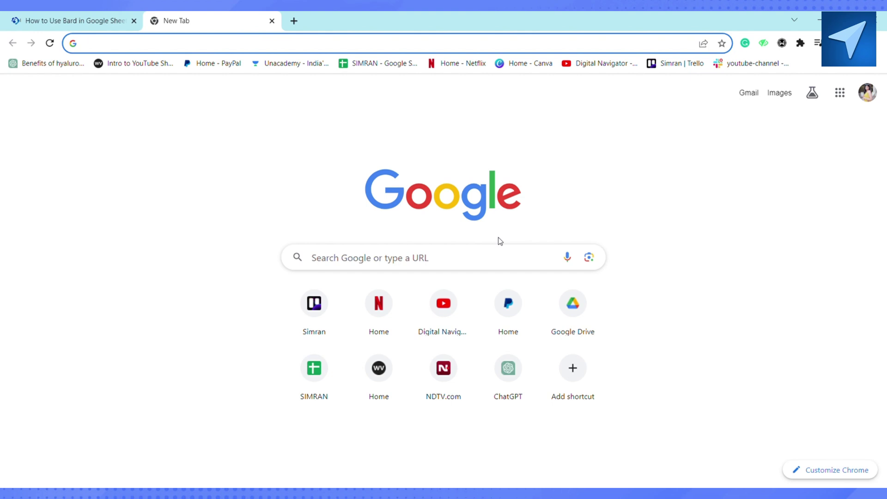
- Return to the 'How to Use Bard in Google Sheets' article tab
key("ctrl+shift+Tab")
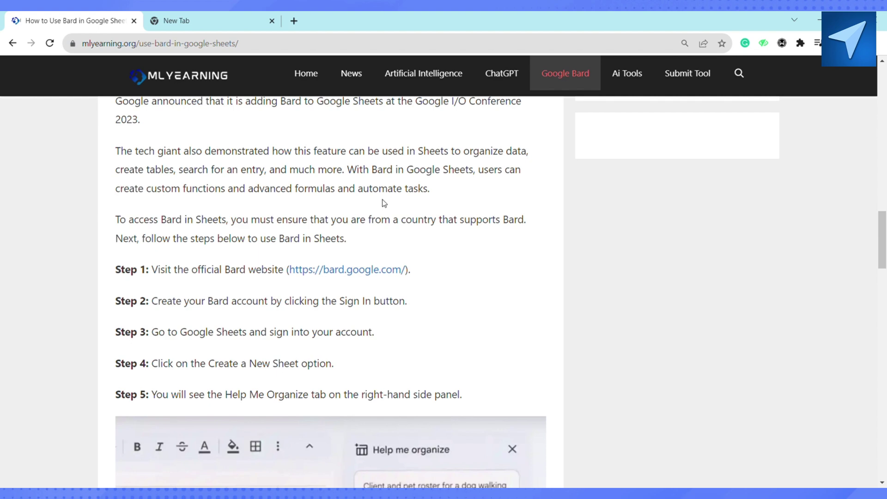
scroll(383, 203, "down", 1)
scroll(382, 203, "down", 3)
scroll(382, 203, "down", 2)
scroll(382, 203, "down", 1)
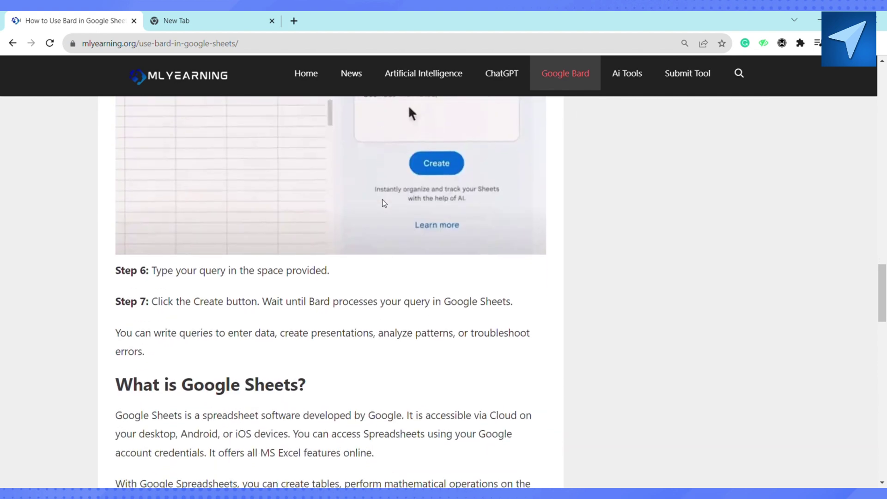
scroll(382, 203, "up", 2)
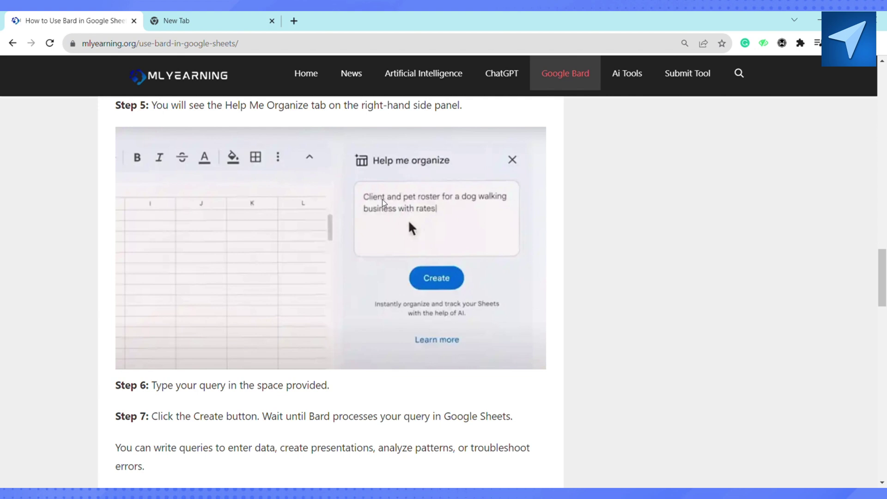
scroll(383, 200, "down", 1)
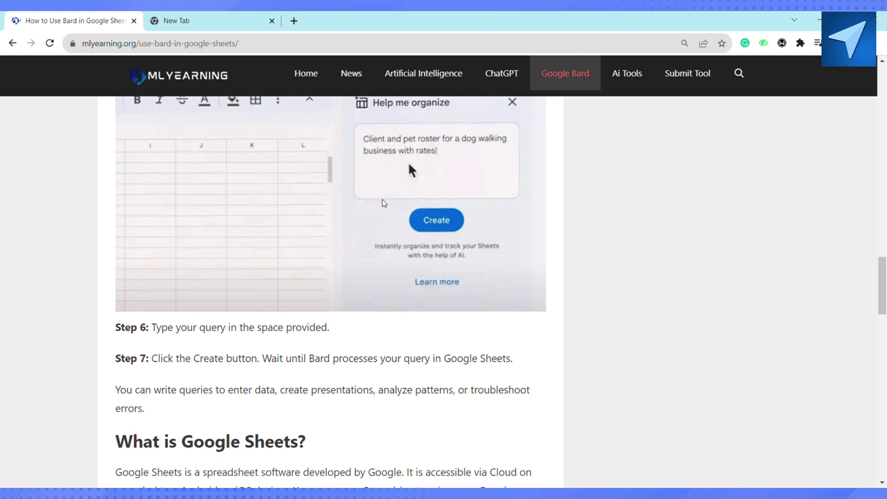
scroll(381, 203, "down", 1)
scroll(382, 203, "down", 1)
scroll(383, 202, "down", 2)
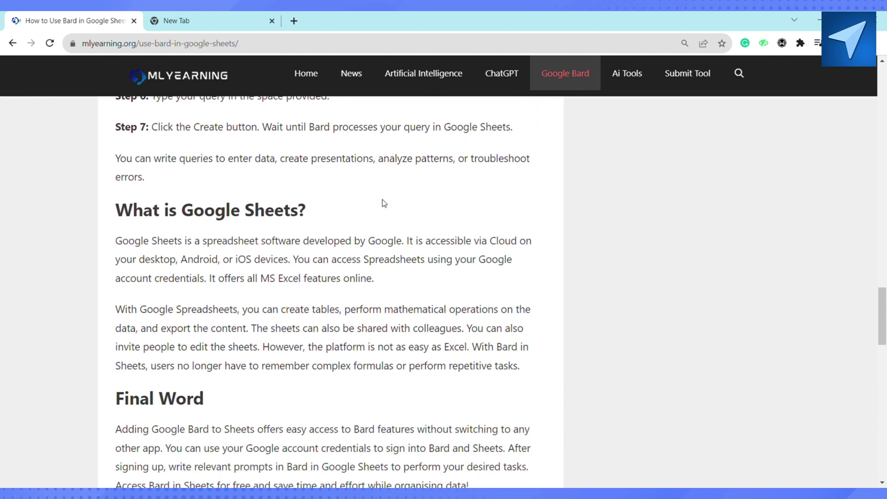
scroll(382, 202, "up", 3)
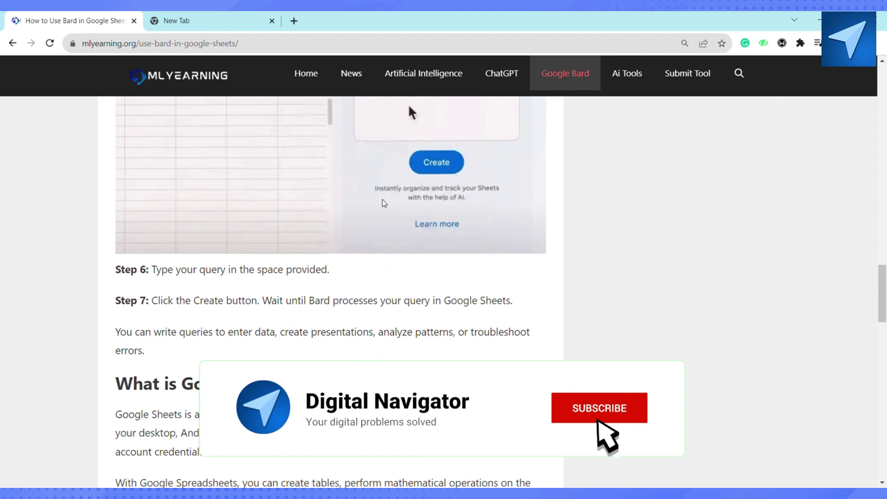
scroll(382, 202, "up", 1)
scroll(382, 203, "up", 1)
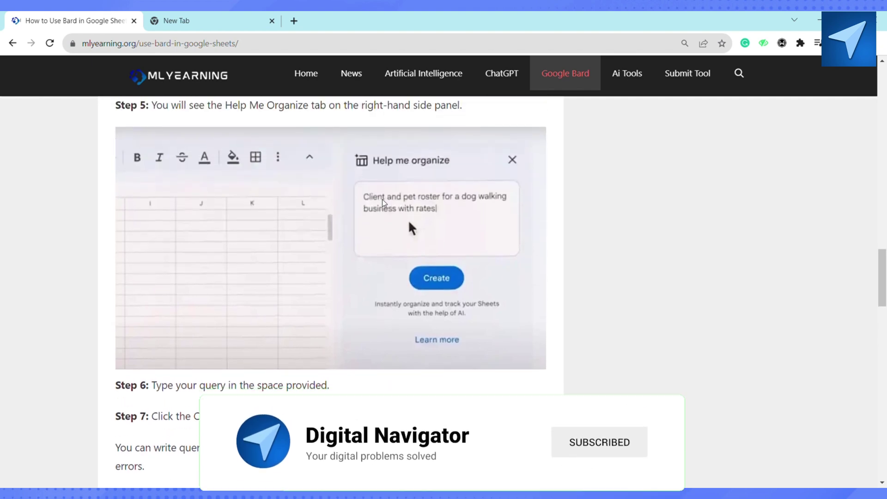